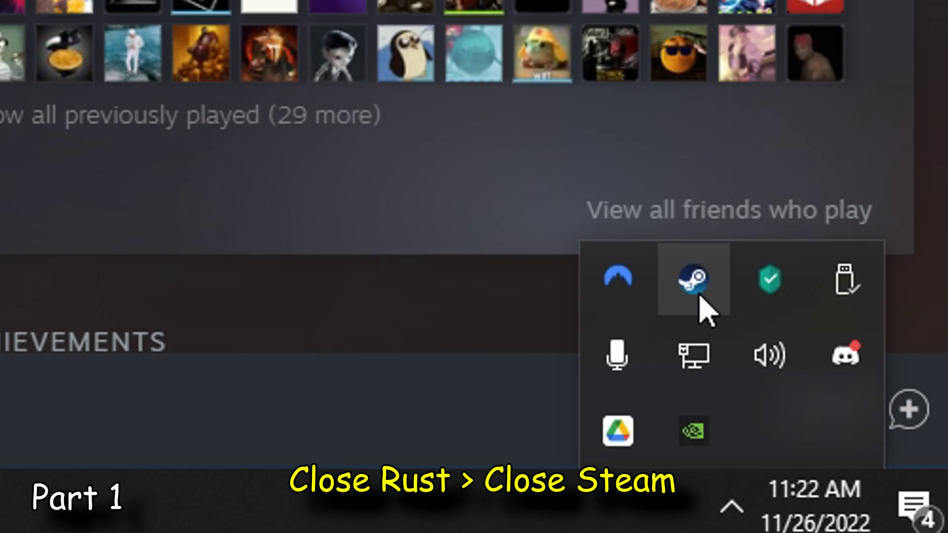
Step: Quit Steam entirely from its system-tray icon menu after exiting Rust
{"action": "right_click", "coordinate": [703, 306]}
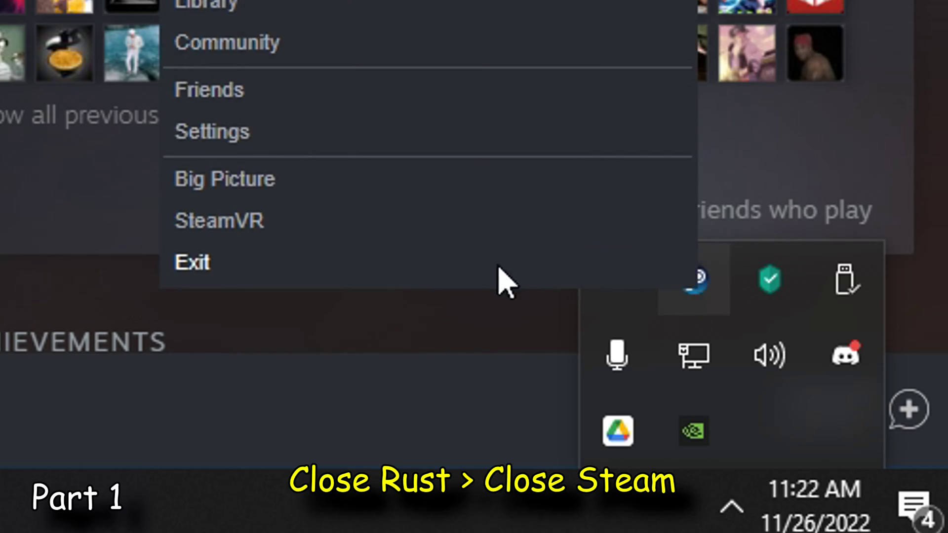
{"action": "left_click", "coordinate": [210, 270]}
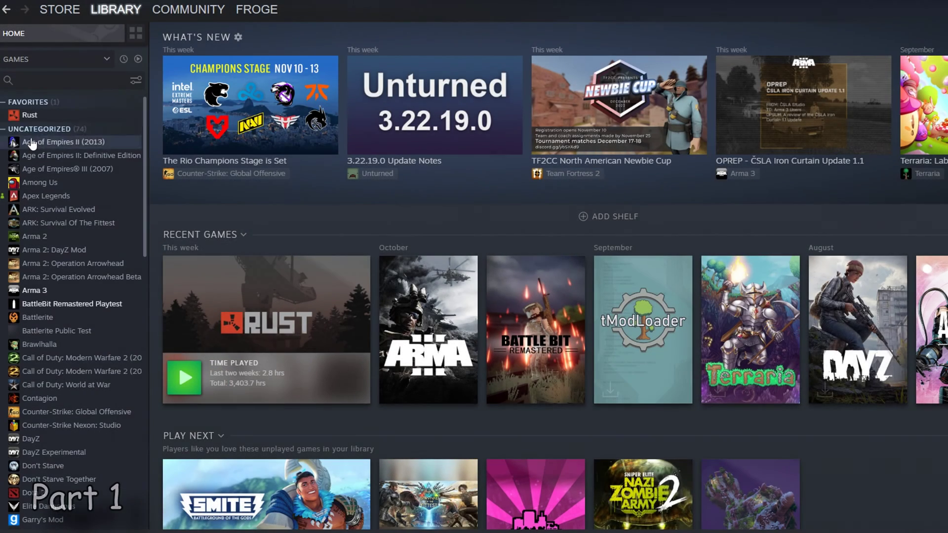
Step: Verify the integrity of Rust's game files from its Local Files properties, allowing the Steam Client Service
{"action": "right_click", "coordinate": [31, 116]}
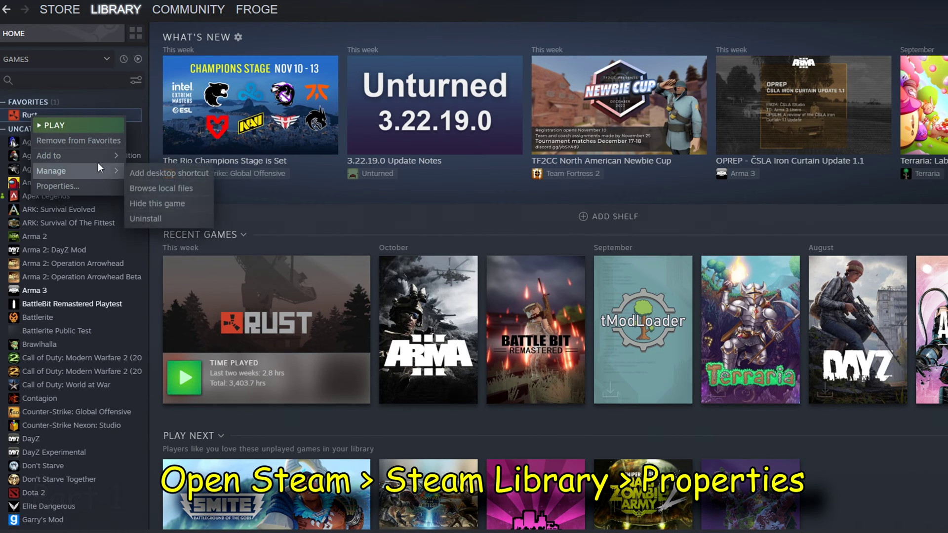
{"action": "left_click", "coordinate": [72, 186]}
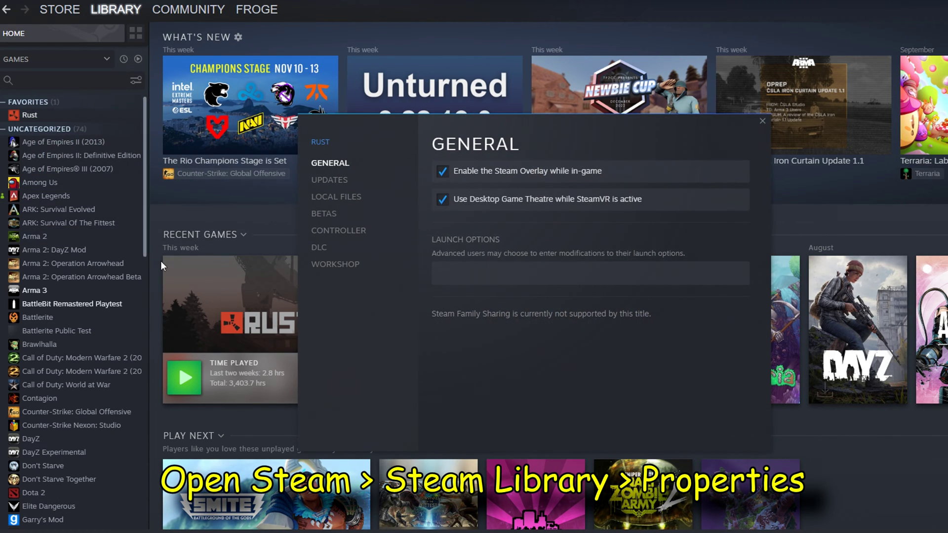
{"action": "left_click", "coordinate": [330, 197]}
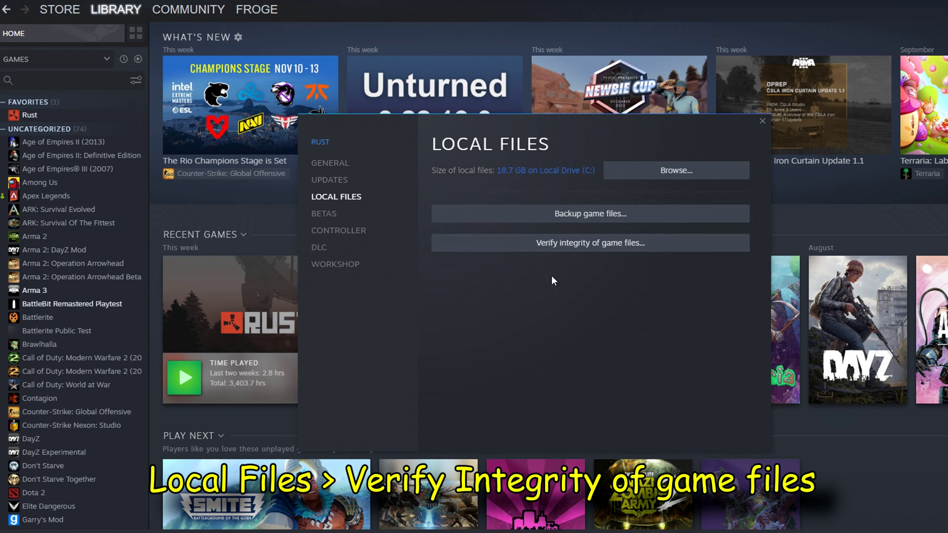
{"action": "left_click", "coordinate": [602, 244]}
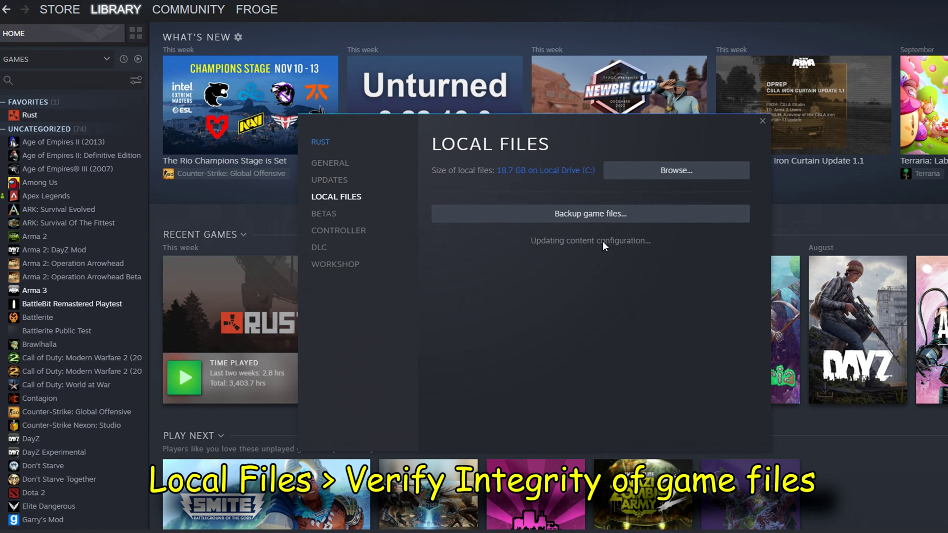
{"action": "left_click", "coordinate": [524, 348]}
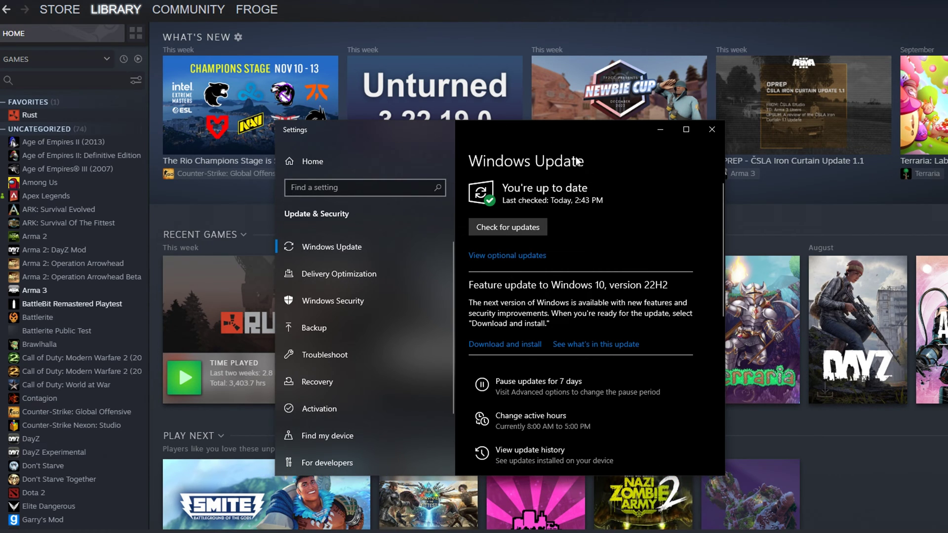
Step: Find and launch GeForce Experience through Windows search with 'gefo'
{"action": "key", "text": "super"}
{"action": "type", "text": "gefo"}
{"action": "key", "text": "Escape"}
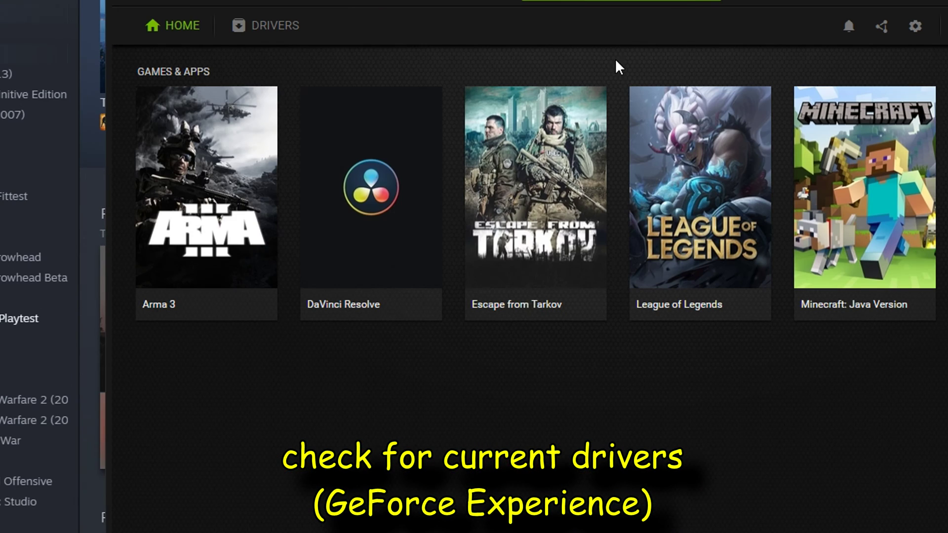
Step: Move GeForce Experience over Steam and check its Drivers page for graphics driver updates
{"action": "left_click_drag", "start_coordinate": [620, 1], "coordinate": [730, 0]}
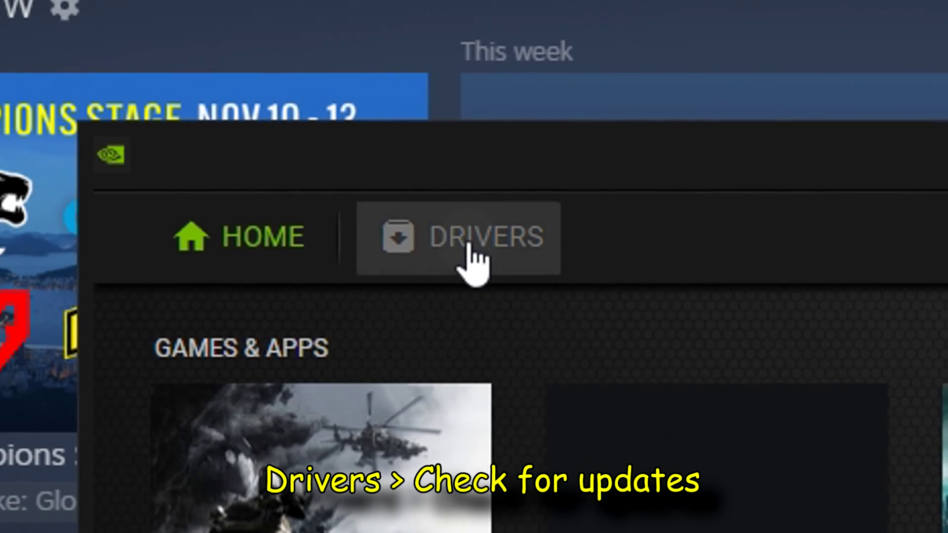
{"action": "left_click", "coordinate": [378, 12]}
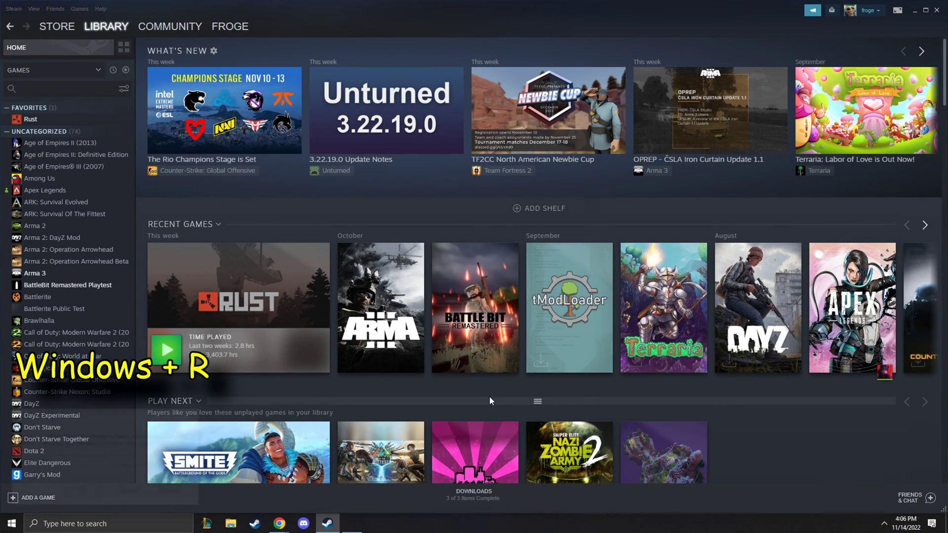
Step: Launch services.msc from the Run prompt and select the EasyAntiCheat service in the list
{"action": "key", "text": "super+r"}
{"action": "type", "text": "se"}
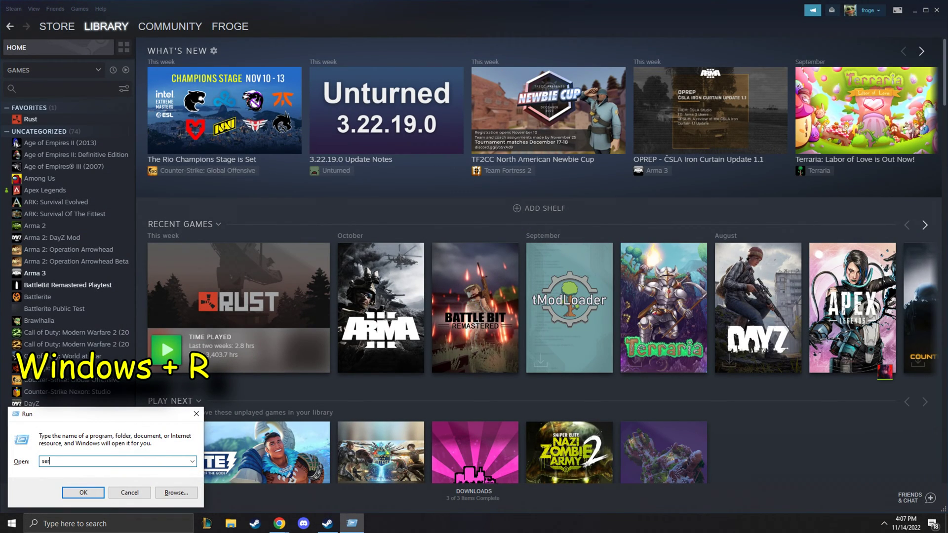
{"action": "type", "text": "rvices.msc"}
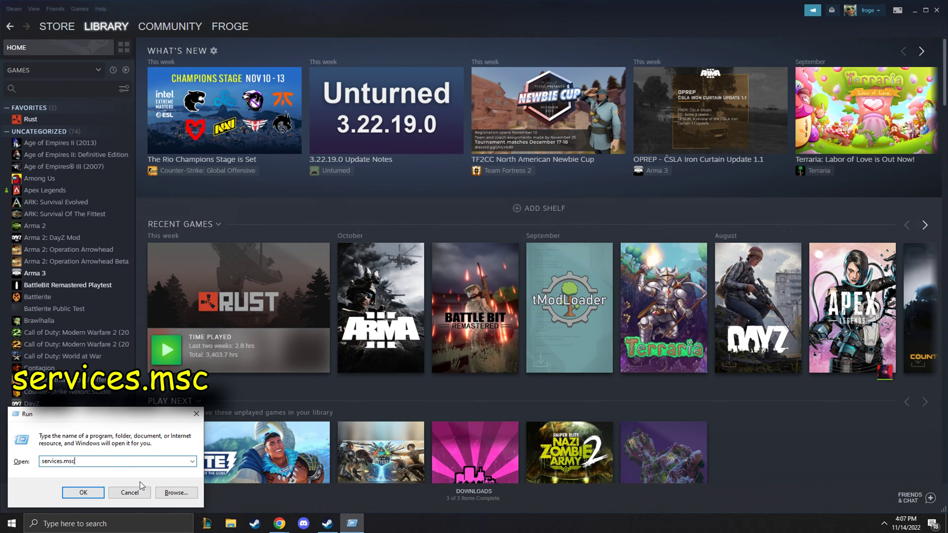
{"action": "left_click", "coordinate": [96, 491]}
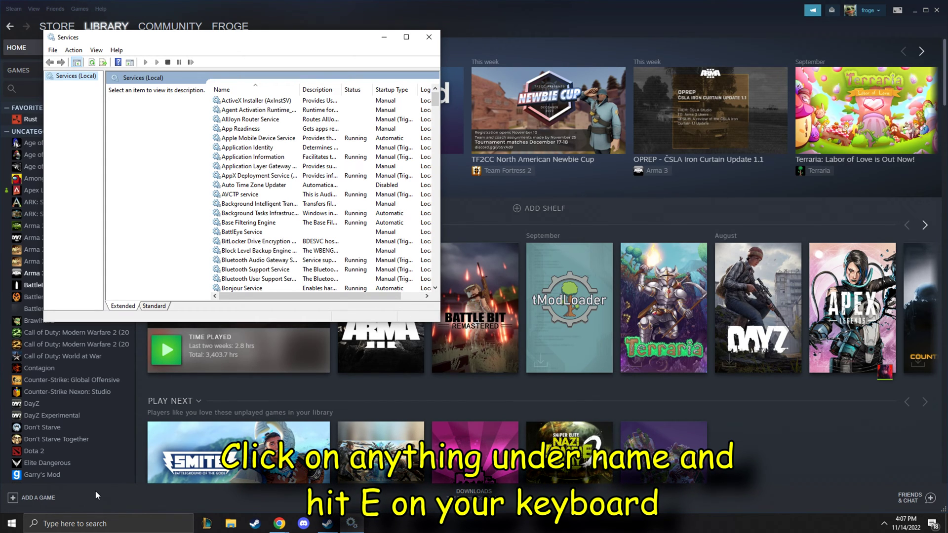
{"action": "left_click", "coordinate": [258, 101]}
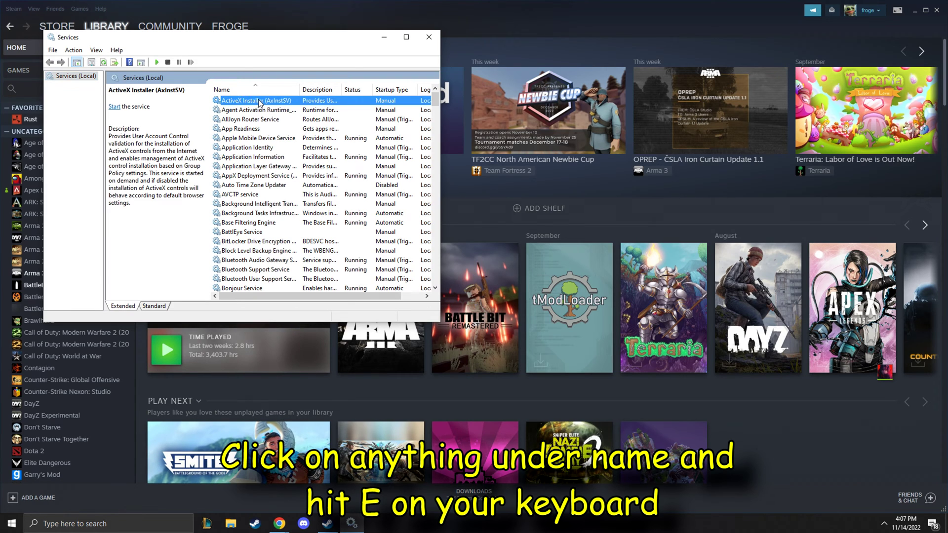
{"action": "key", "text": "e"}
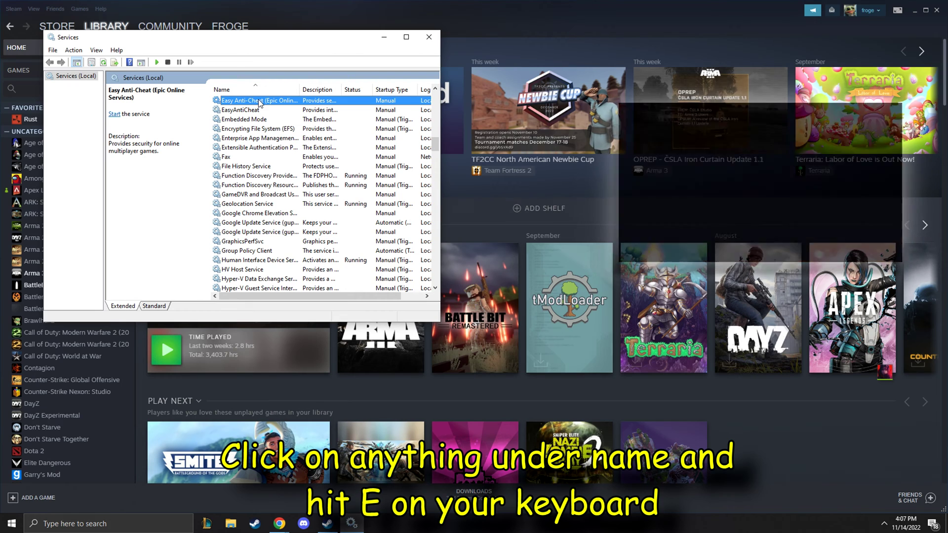
{"action": "left_click", "coordinate": [243, 111]}
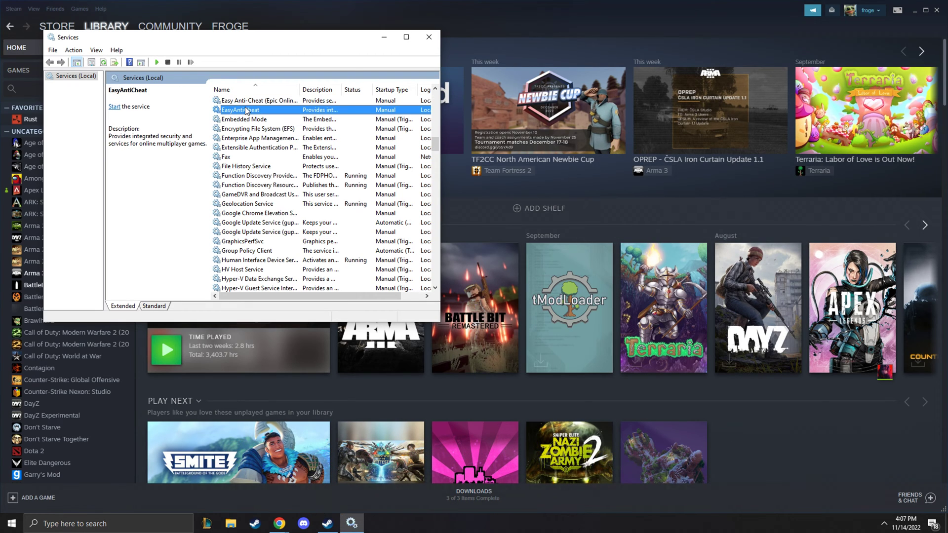
Step: Set the EasyAntiCheat service's startup type to Automatic and apply it
{"action": "right_click", "coordinate": [244, 112]}
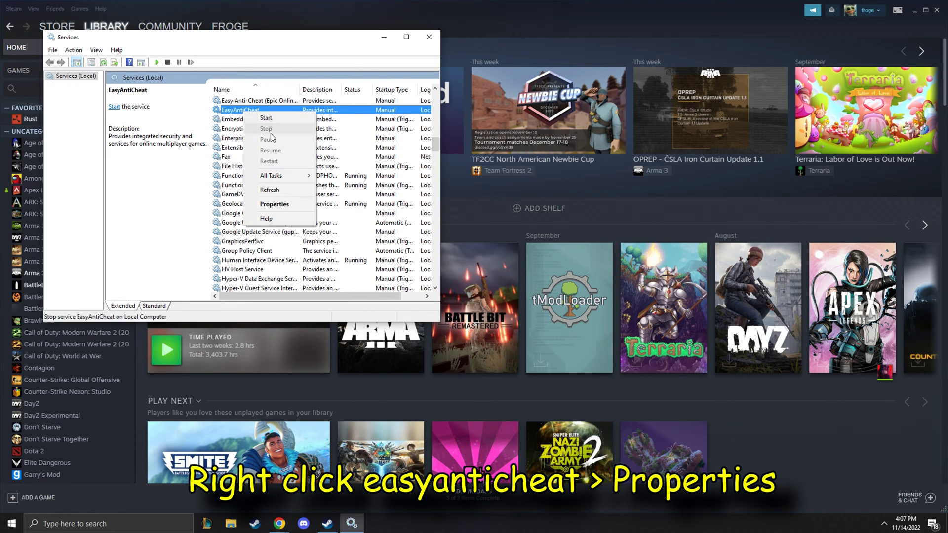
{"action": "left_click", "coordinate": [271, 204]}
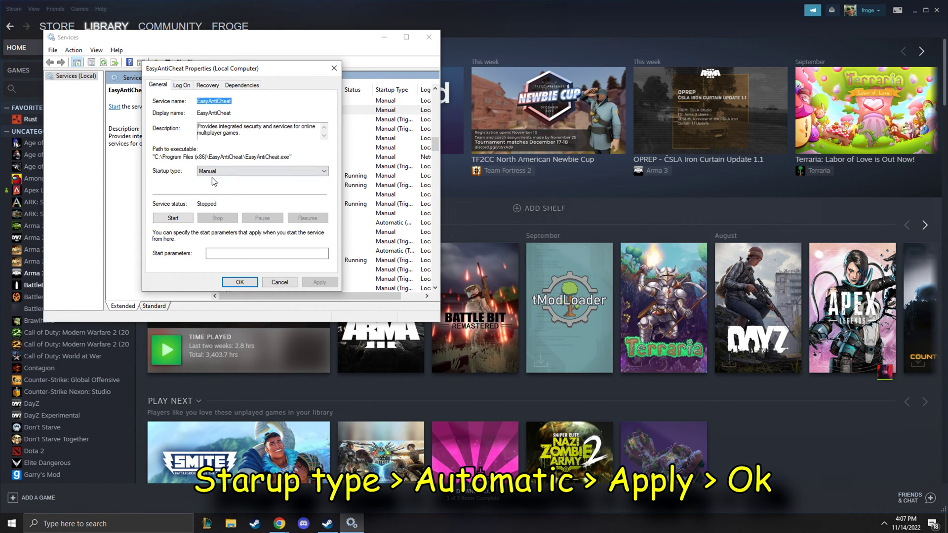
{"action": "left_click", "coordinate": [222, 172]}
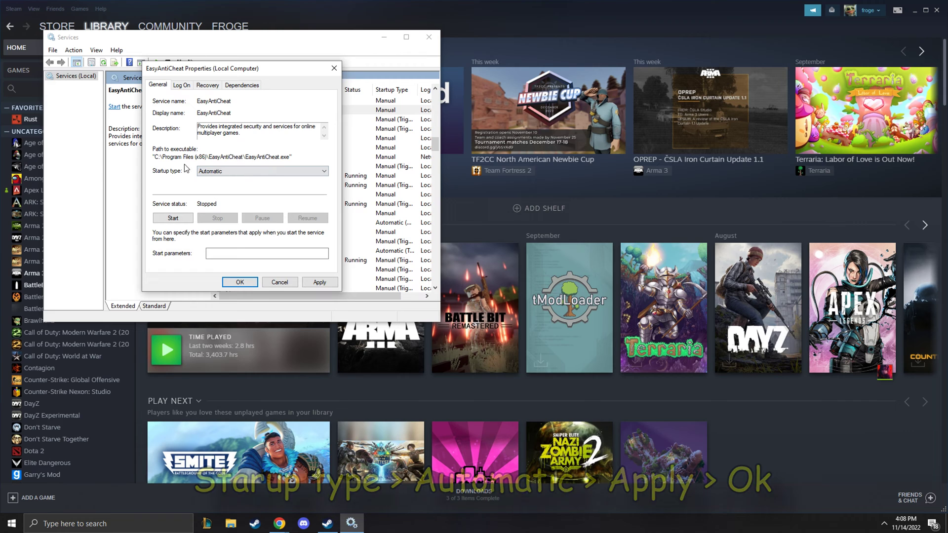
{"action": "left_click", "coordinate": [320, 282]}
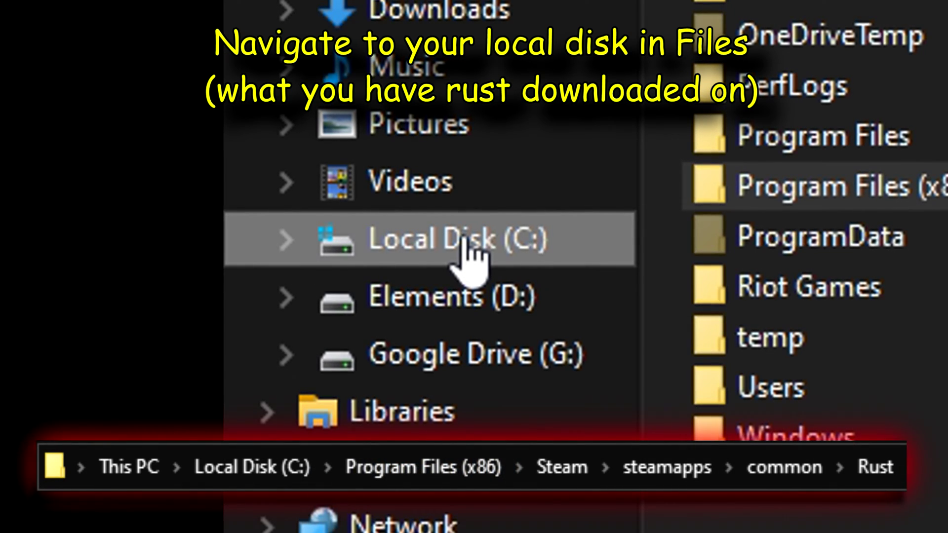
Step: Browse to C:\Program Files (x86)\Steam\steamapps\common\Rust in File Explorer
{"action": "double_click", "coordinate": [465, 237]}
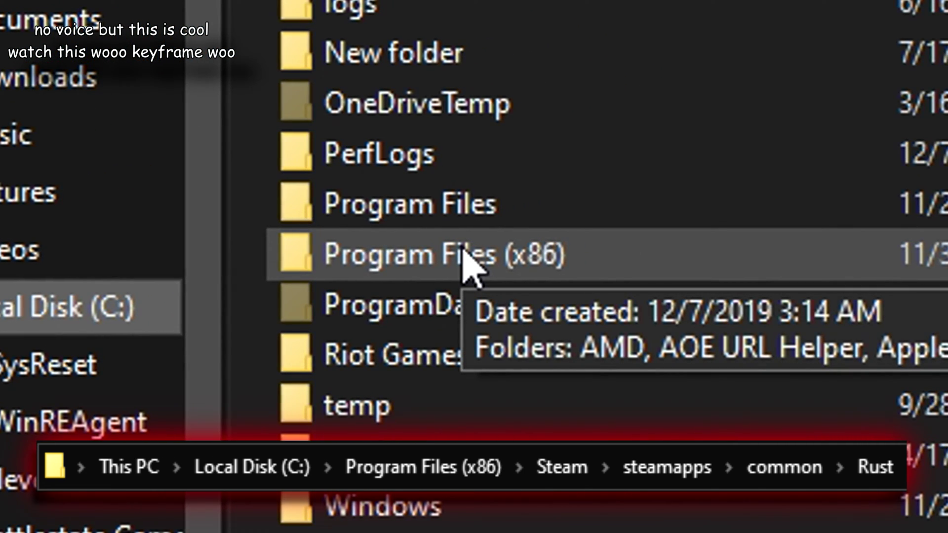
{"action": "double_click", "coordinate": [539, 236]}
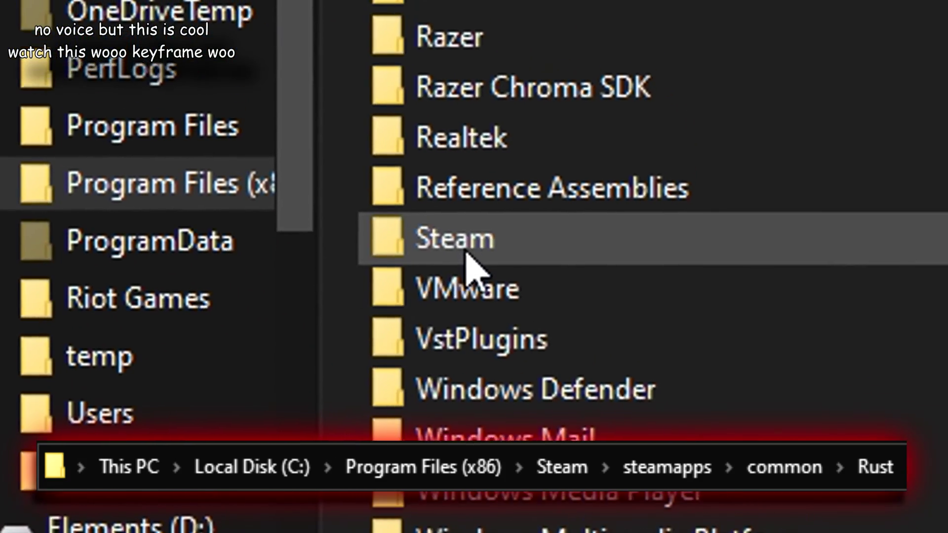
{"action": "double_click", "coordinate": [469, 257]}
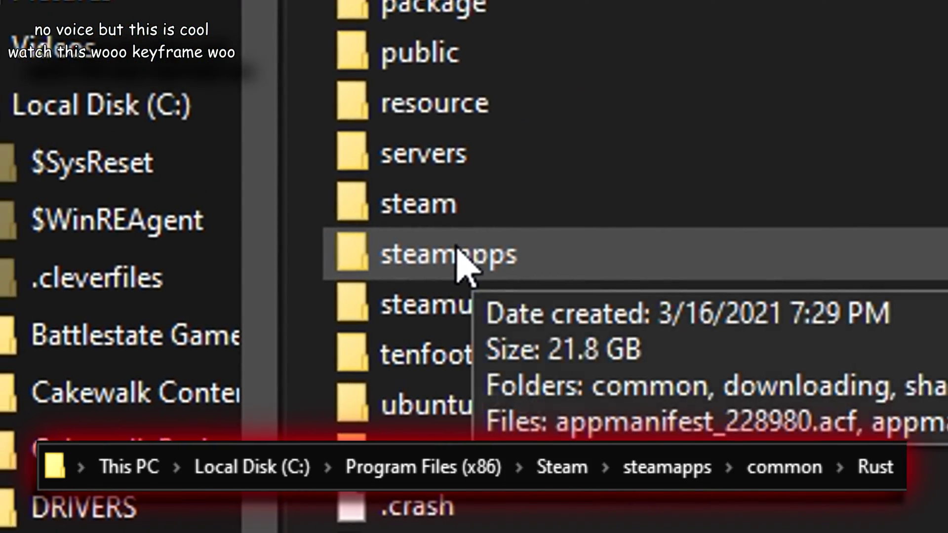
{"action": "double_click", "coordinate": [467, 200]}
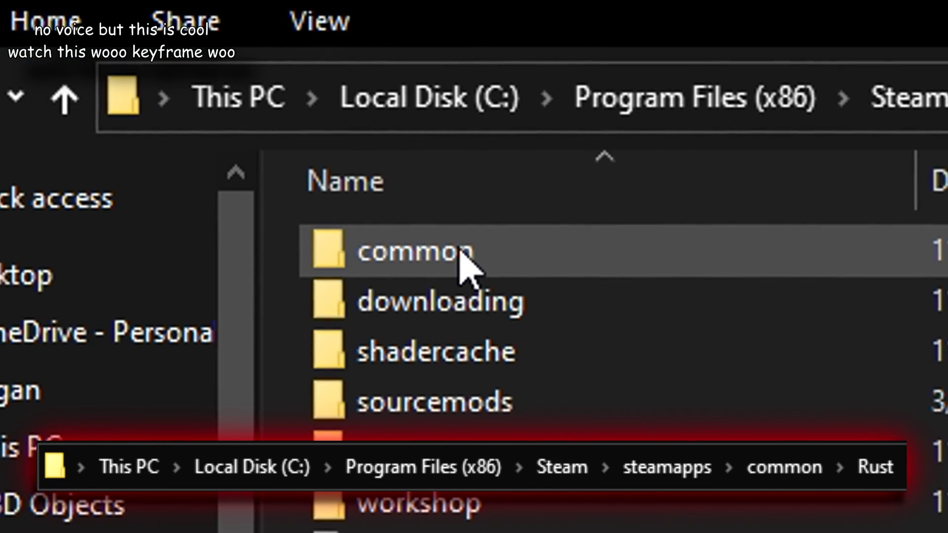
{"action": "double_click", "coordinate": [466, 253]}
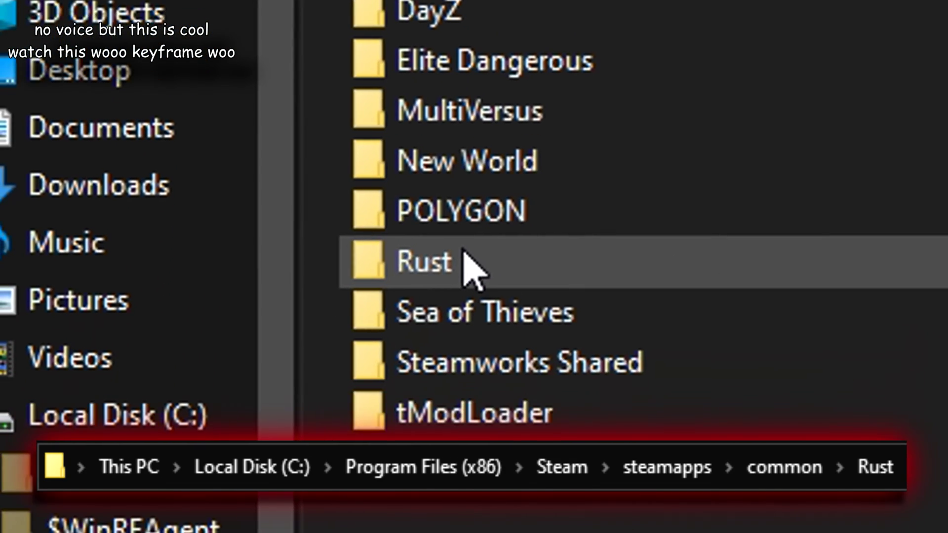
{"action": "double_click", "coordinate": [453, 437]}
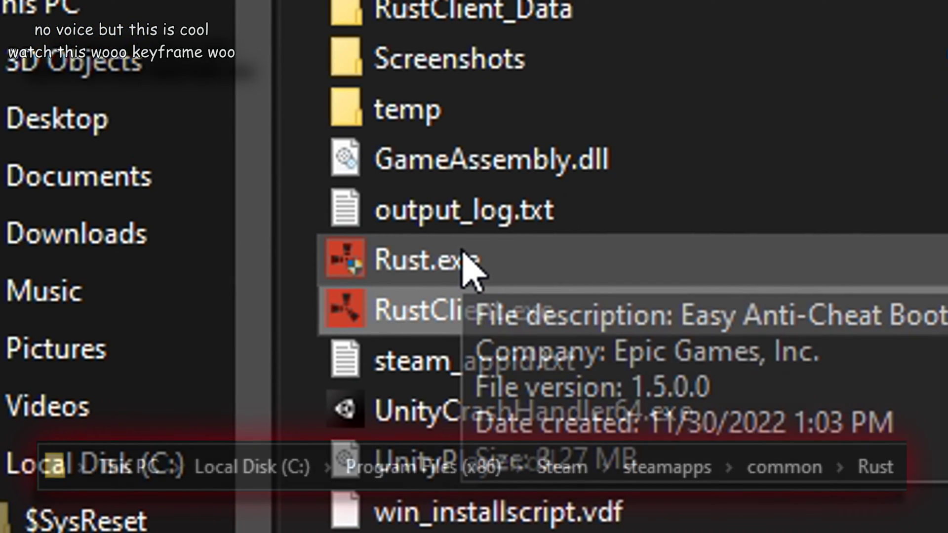
Step: Give Rust.exe Windows 8 compatibility mode, 640 x 480 resolution and administrator rights, then apply
{"action": "right_click", "coordinate": [424, 259]}
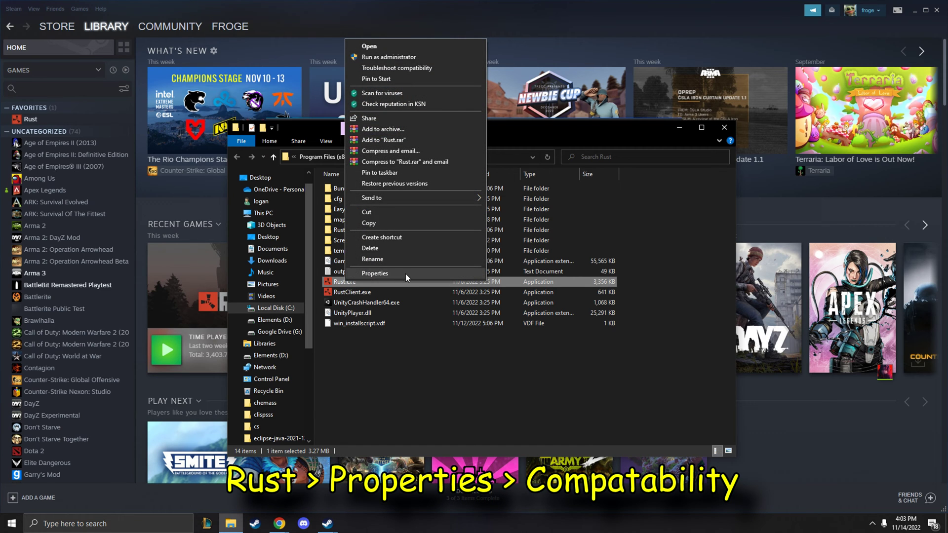
{"action": "left_click", "coordinate": [406, 275]}
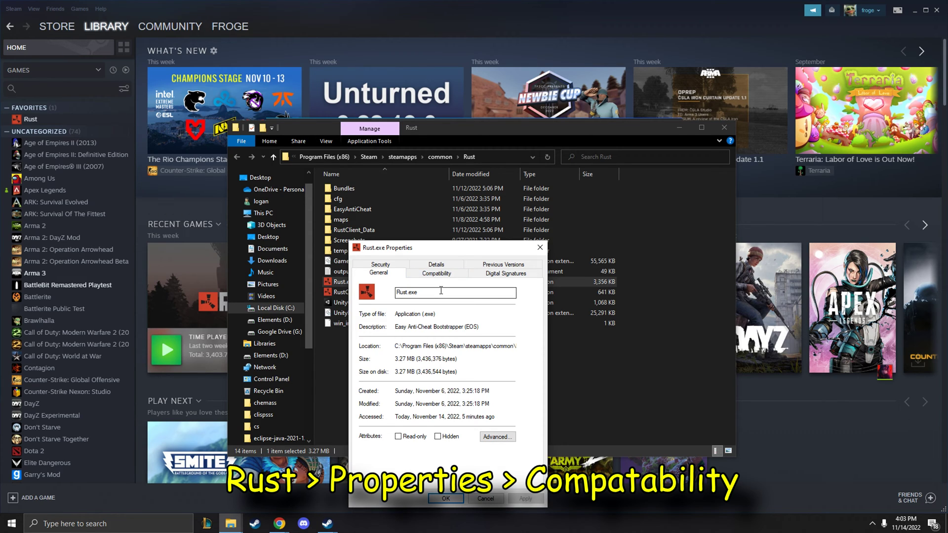
{"action": "left_click", "coordinate": [442, 274]}
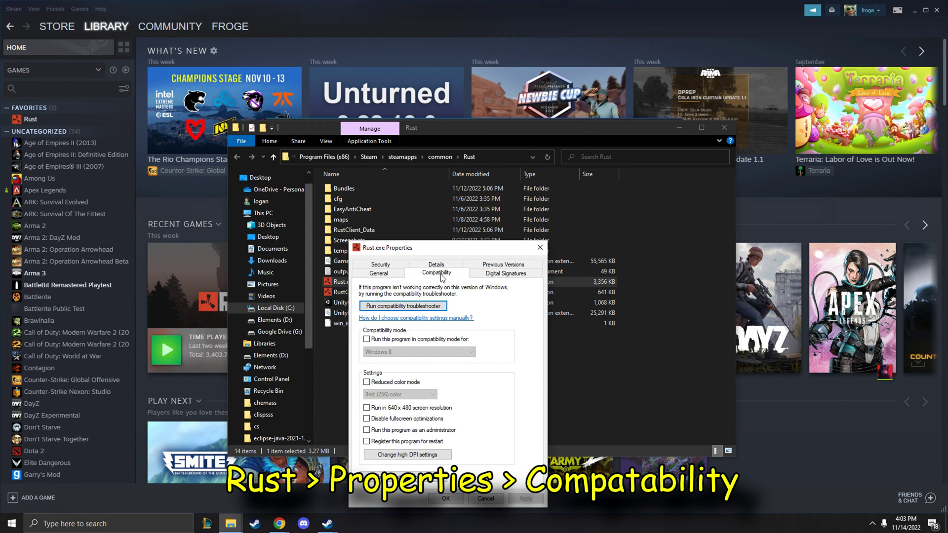
{"action": "left_click_drag", "start_coordinate": [450, 250], "coordinate": [454, 179]}
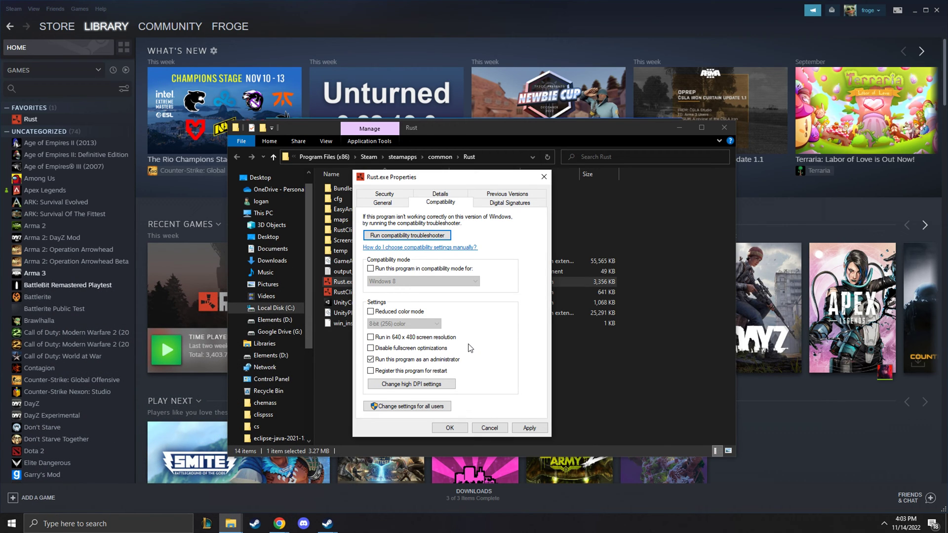
{"action": "left_click", "coordinate": [371, 269]}
{"action": "left_click", "coordinate": [375, 282]}
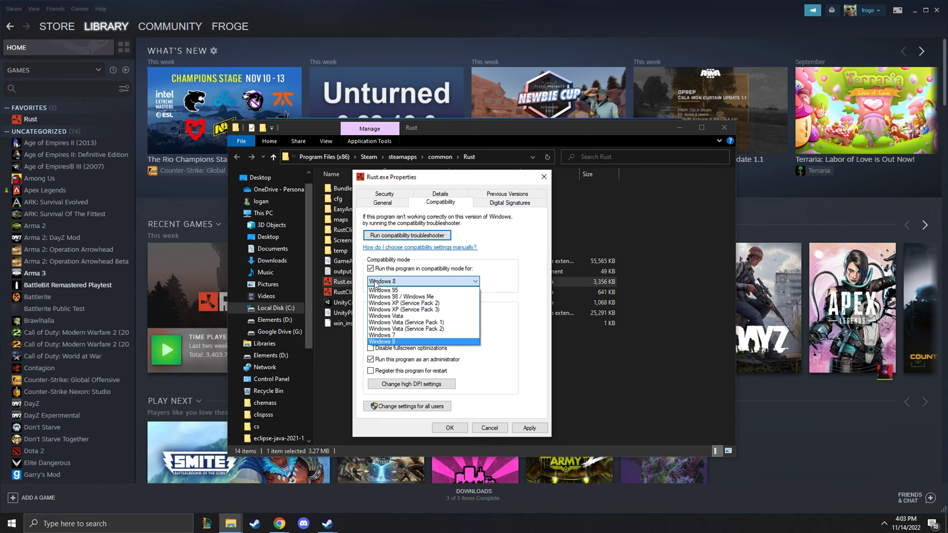
{"action": "left_click", "coordinate": [374, 282]}
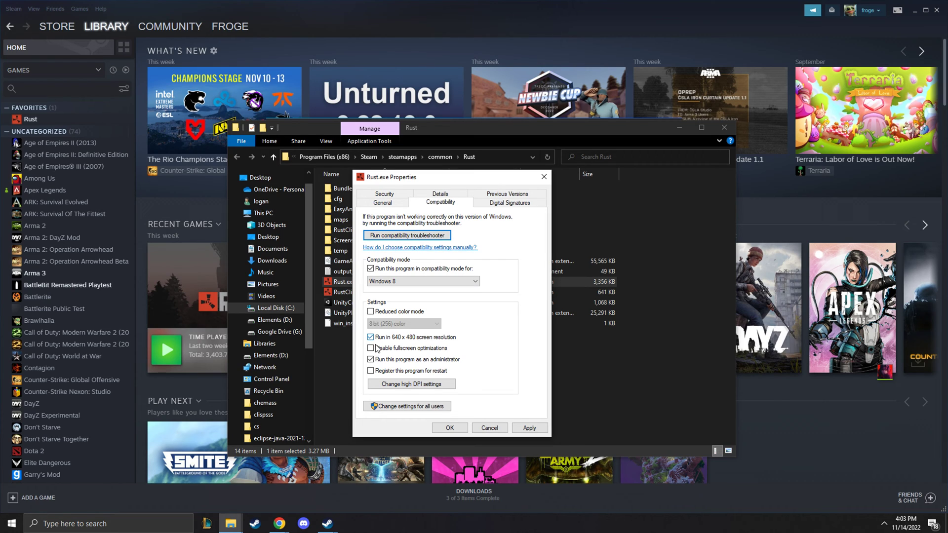
{"action": "left_click", "coordinate": [538, 431]}
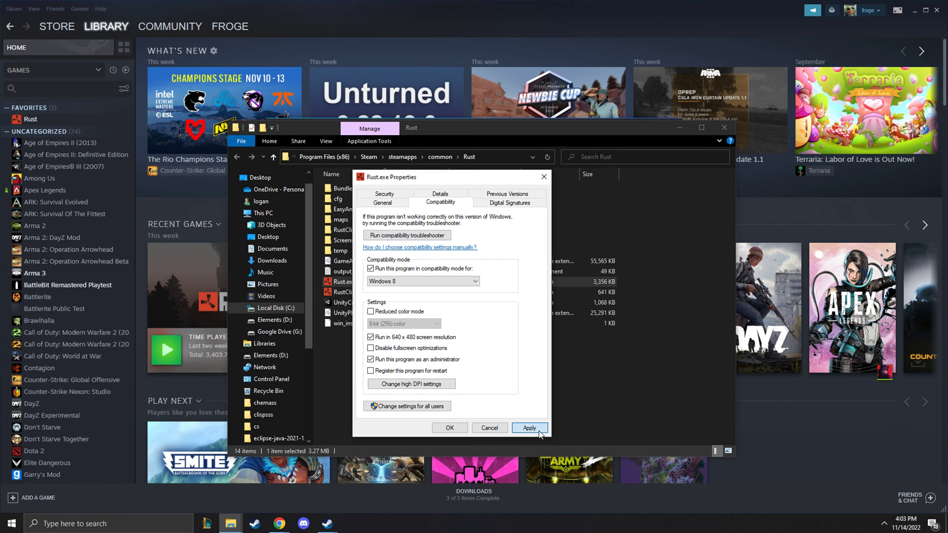
{"action": "left_click", "coordinate": [455, 431]}
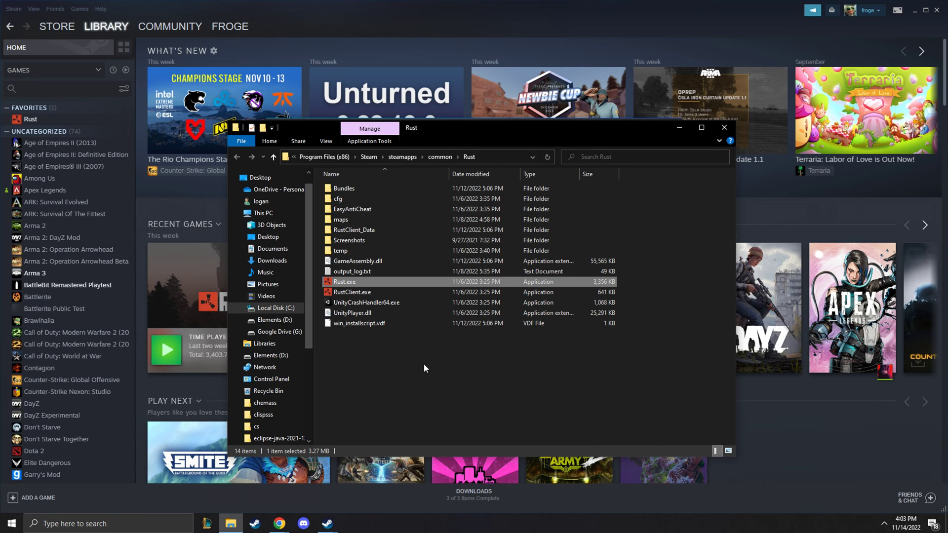
Step: Reopen Rust.exe's compatibility settings and uncheck Windows 8 compatibility mode
{"action": "right_click", "coordinate": [345, 284]}
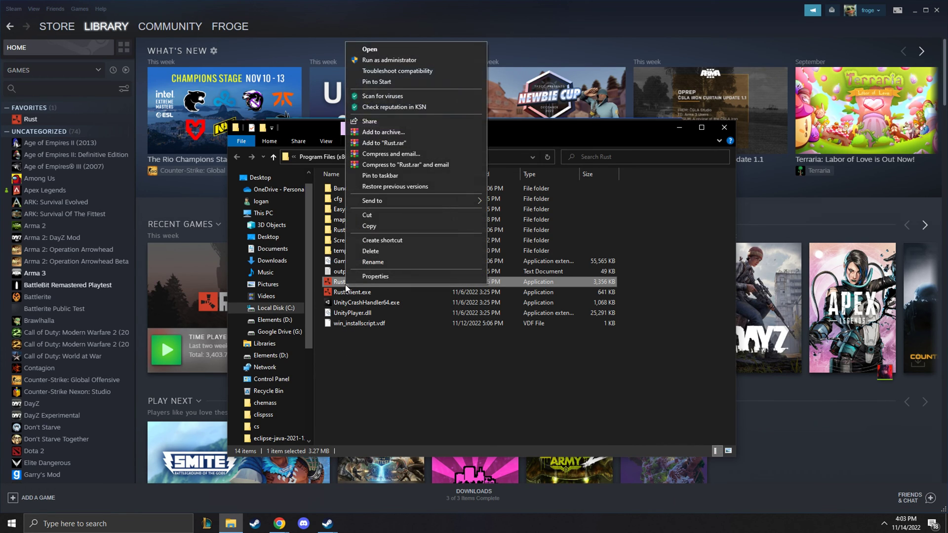
{"action": "left_click", "coordinate": [365, 278]}
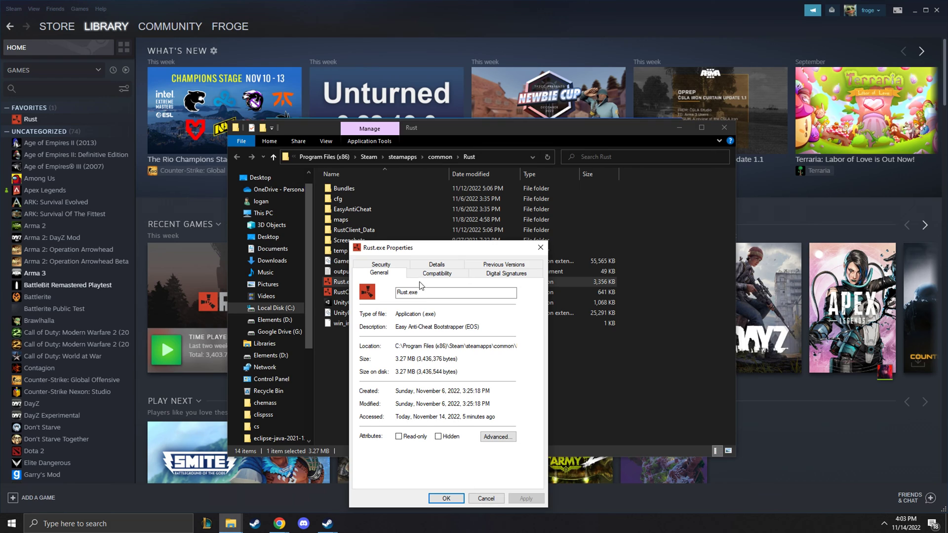
{"action": "left_click", "coordinate": [438, 274]}
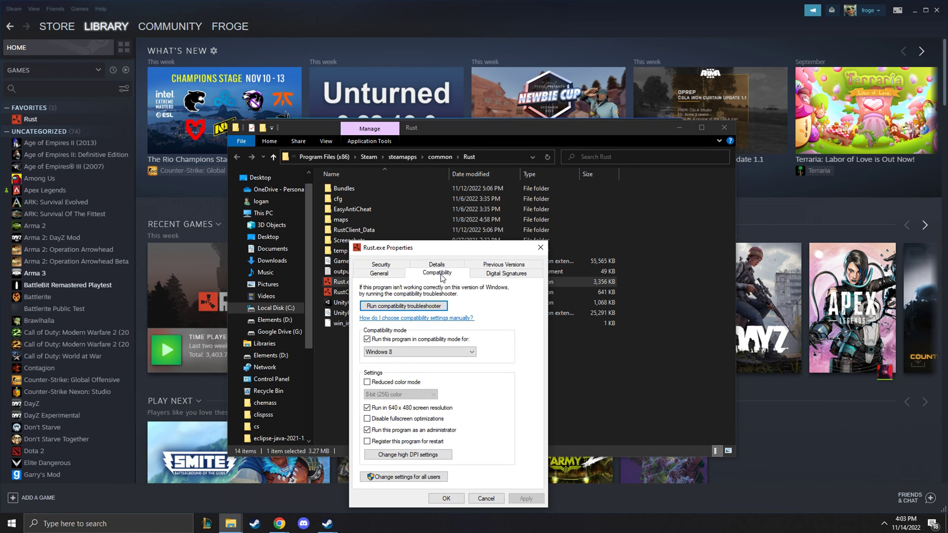
{"action": "left_click", "coordinate": [367, 340]}
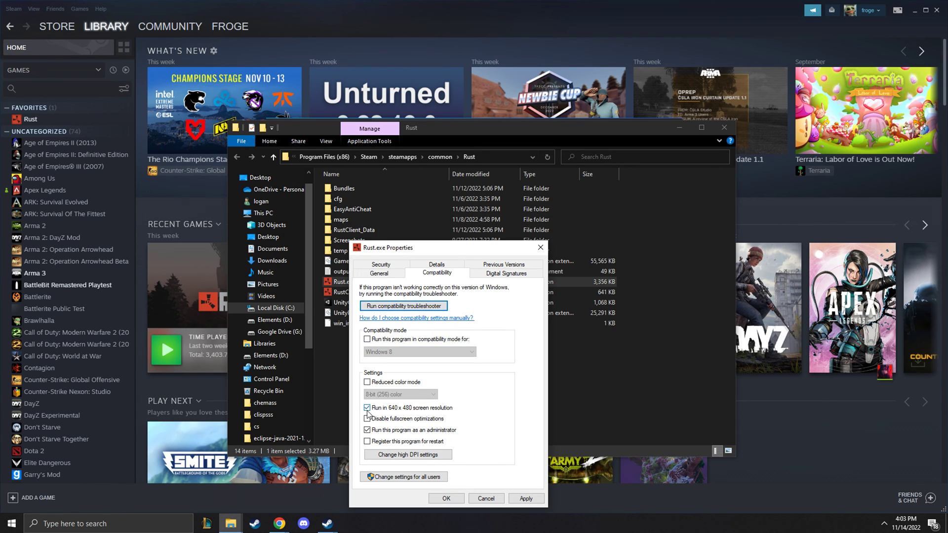